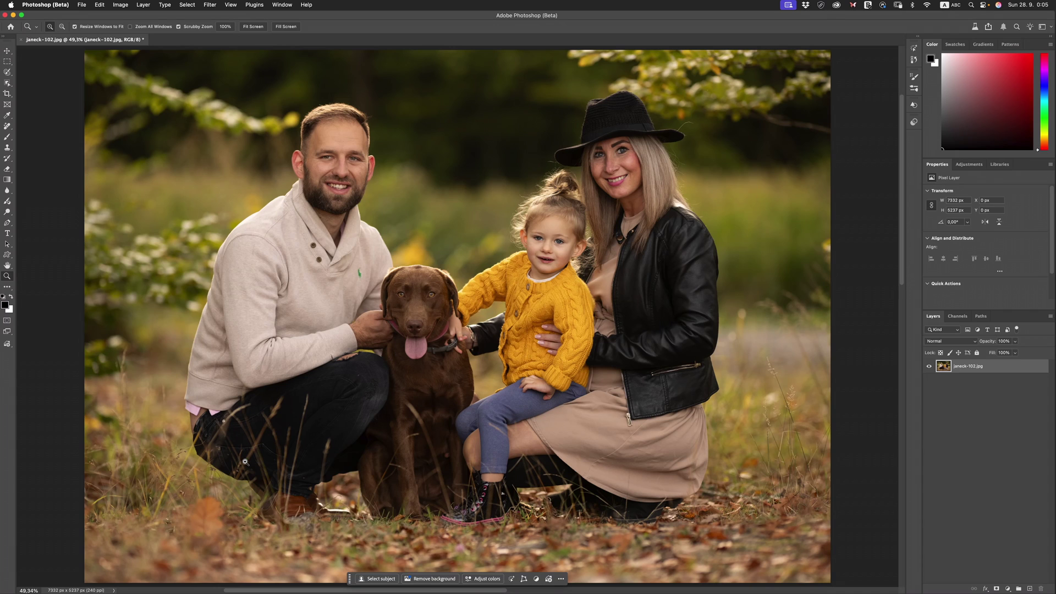
# - Paint a brush selection over the grass strands by the man's lower leg
pyautogui.moveTo(232, 478); pyautogui.dragTo(268, 465)
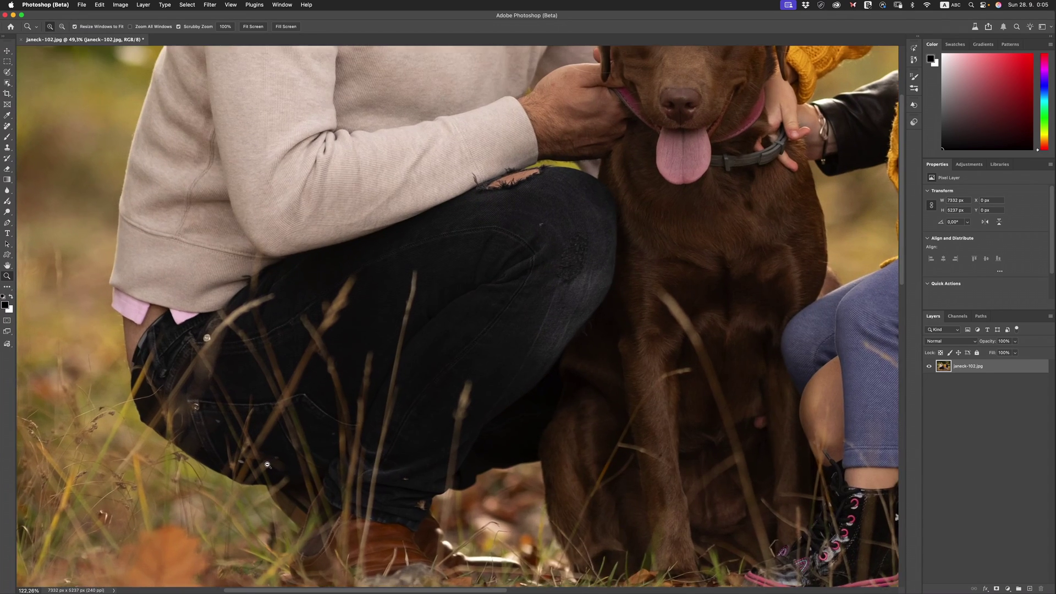
pyautogui.keyDown('alt'); pyautogui.click(279, 463); pyautogui.keyUp('alt')
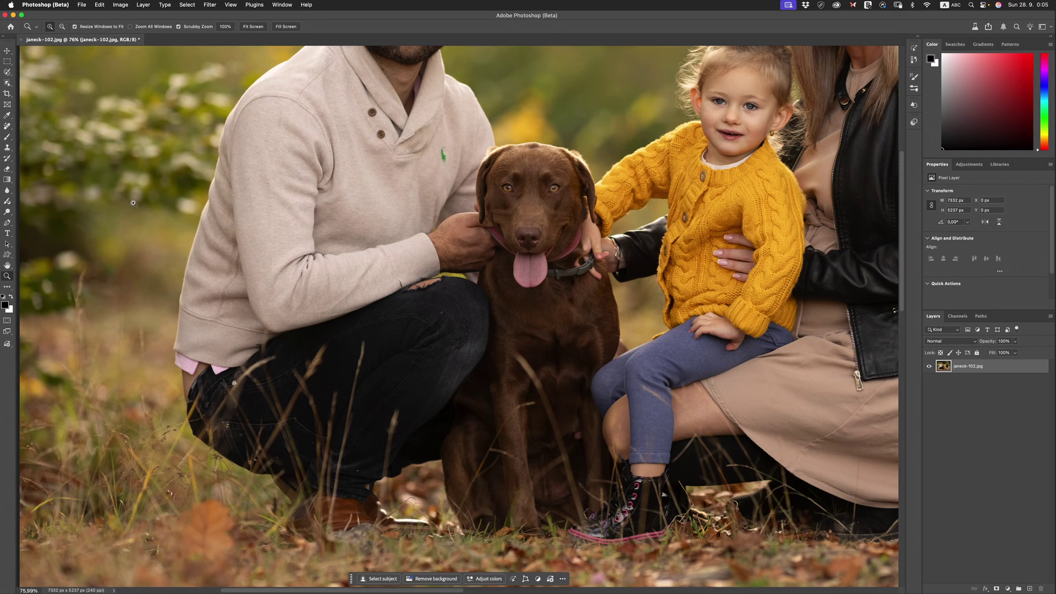
pyautogui.click(7, 73)
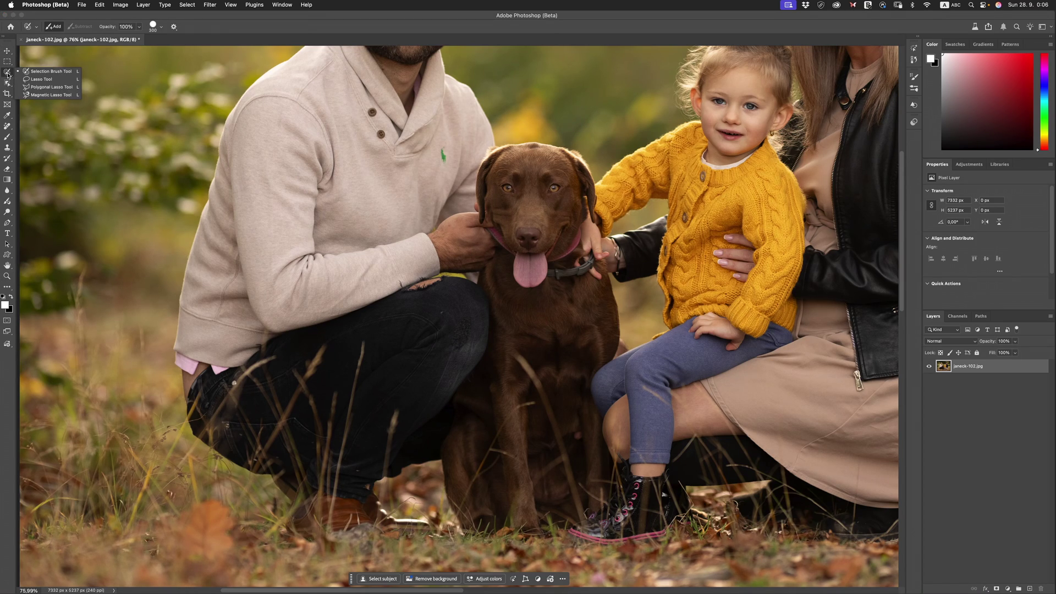
pyautogui.click(40, 72)
pyautogui.moveTo(202, 388)
pyautogui.mouseDown()
pyautogui.moveTo(221, 445)
pyautogui.moveTo(253, 353)
pyautogui.moveTo(262, 446)
pyautogui.moveTo(249, 457)
pyautogui.moveTo(305, 378)
pyautogui.moveTo(328, 367)
pyautogui.moveTo(295, 492)
pyautogui.moveTo(320, 419)
pyautogui.moveTo(318, 510)
pyautogui.moveTo(361, 347)
pyautogui.moveTo(341, 419)
pyautogui.moveTo(306, 477)
pyautogui.moveTo(318, 492)
pyautogui.moveTo(363, 377)
pyautogui.moveTo(353, 362)
pyautogui.moveTo(238, 388)
pyautogui.mouseUp()
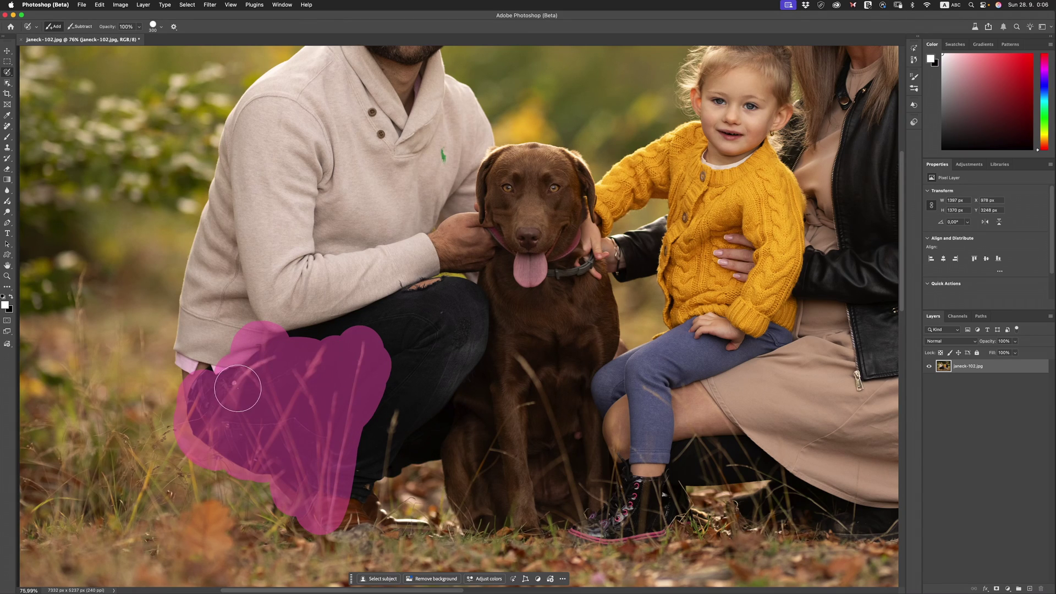
# - Set up a Gemini 2.5 Generative Fill with the prompt 'Remove strands of grass'
pyautogui.click(221, 546)
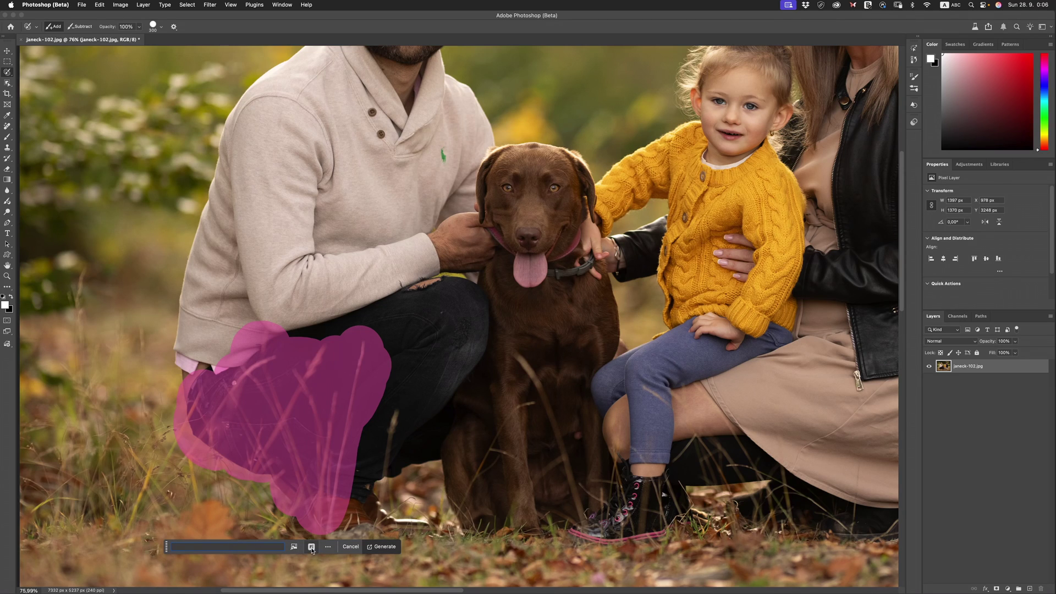
pyautogui.click(311, 547)
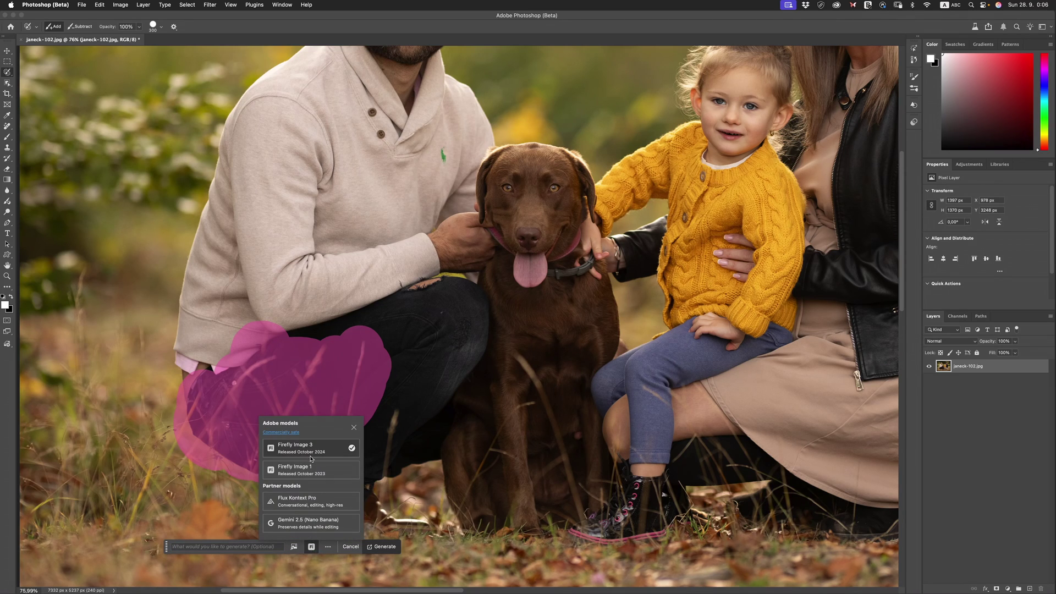
pyautogui.click(309, 524)
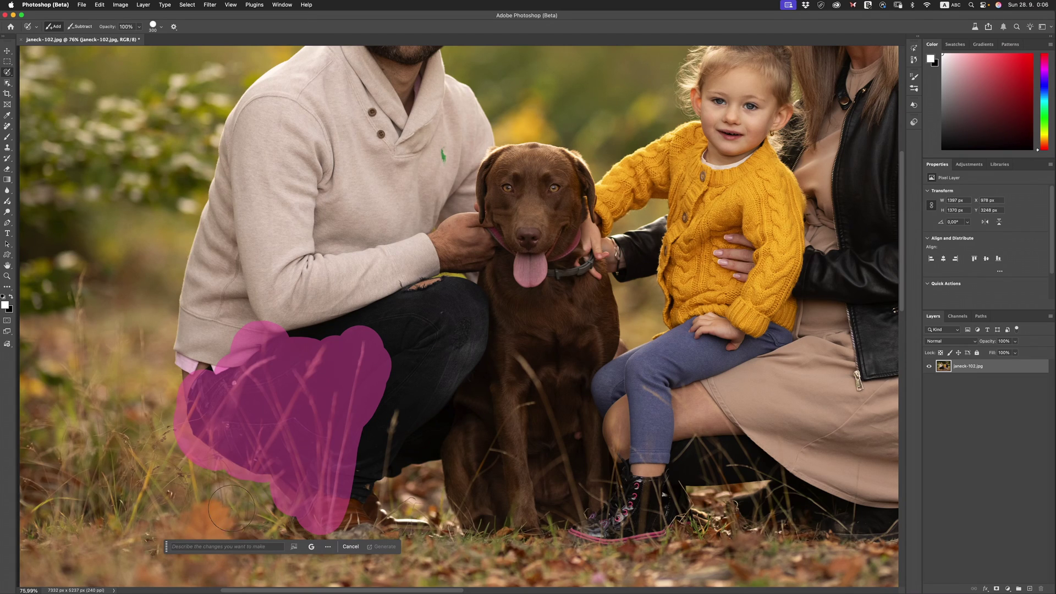
pyautogui.click(188, 546)
pyautogui.write('Remove strands of grass')
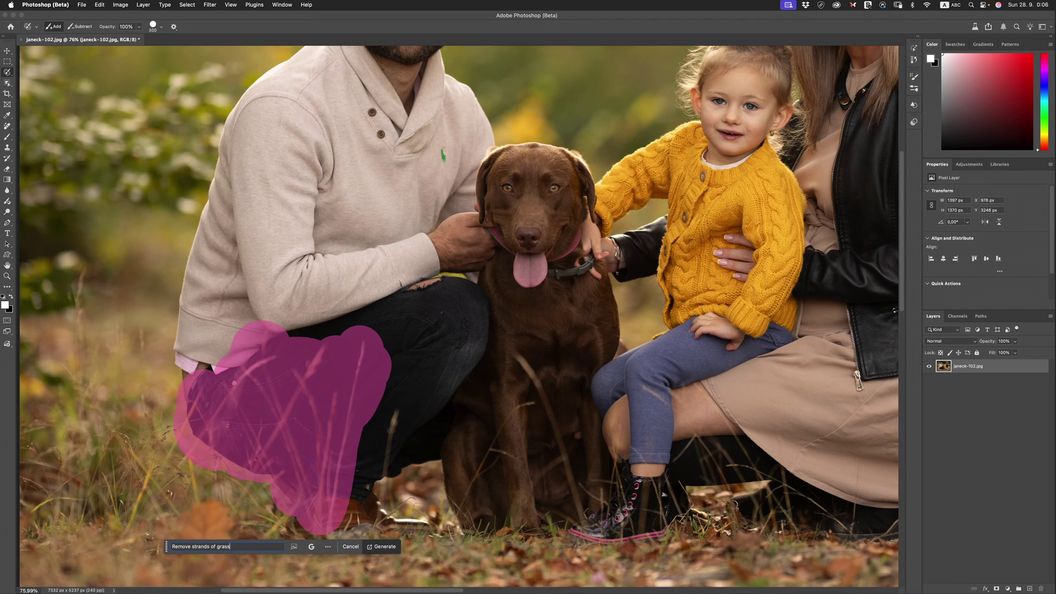
# - Generate the grass removal, then zoom in on the jeans and compare it with the original
pyautogui.press('Return')
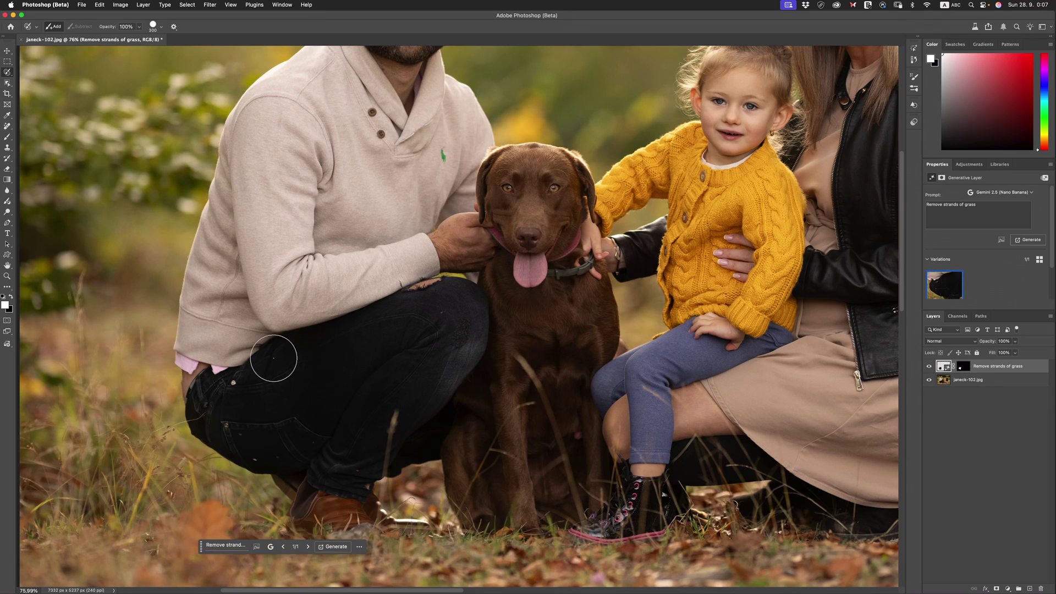
pyautogui.click(8, 276)
pyautogui.moveTo(245, 444); pyautogui.dragTo(352, 437)
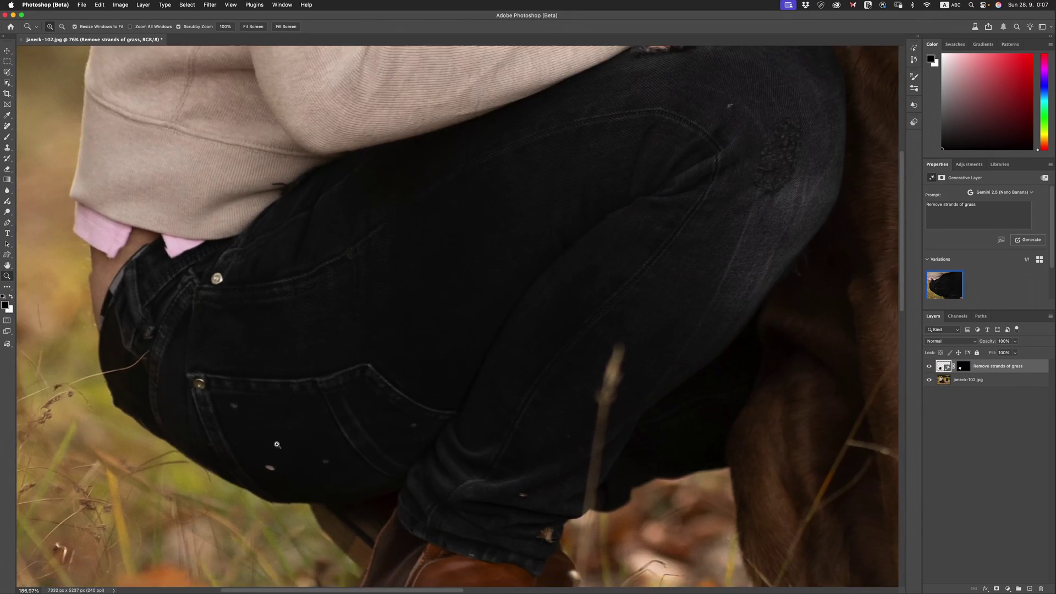
pyautogui.click(930, 367)
pyautogui.click(929, 366)
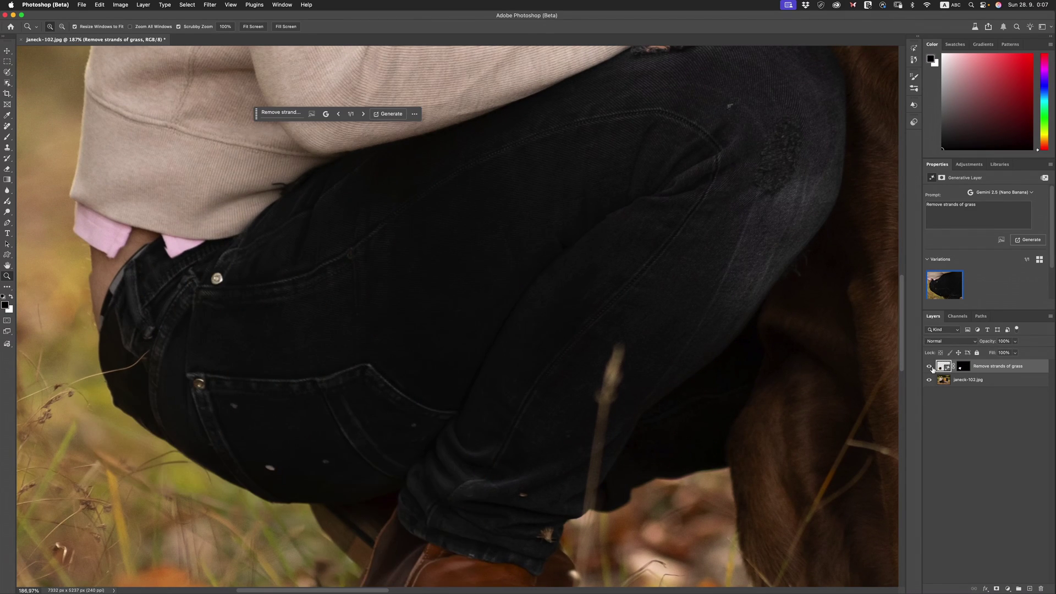
# - Zoom out to the jeans and dog and compare the generated layer against the original again
pyautogui.moveTo(326, 314); pyautogui.dragTo(307, 312)
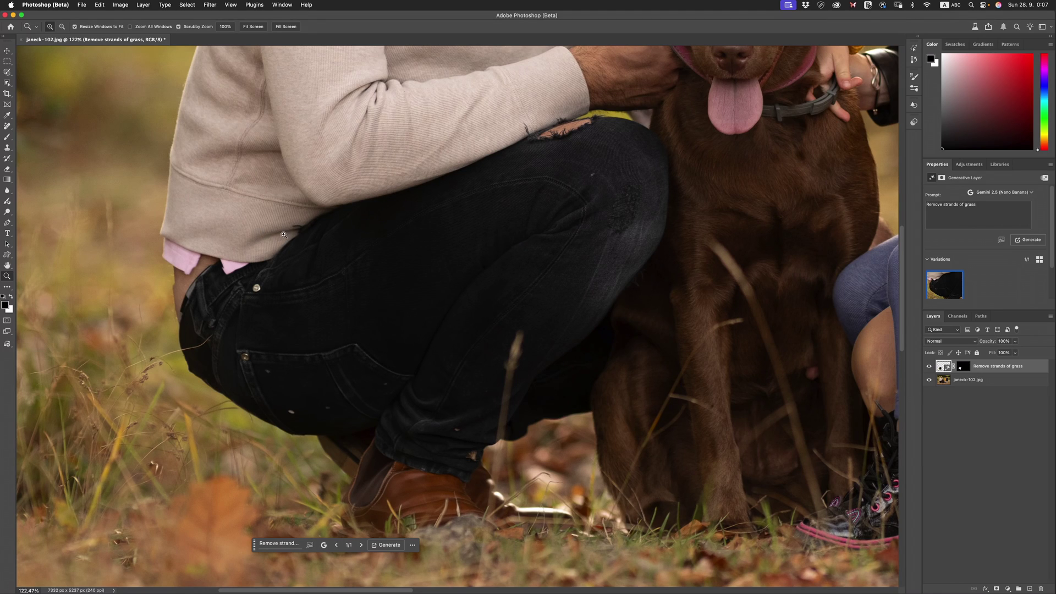
pyautogui.click(929, 366)
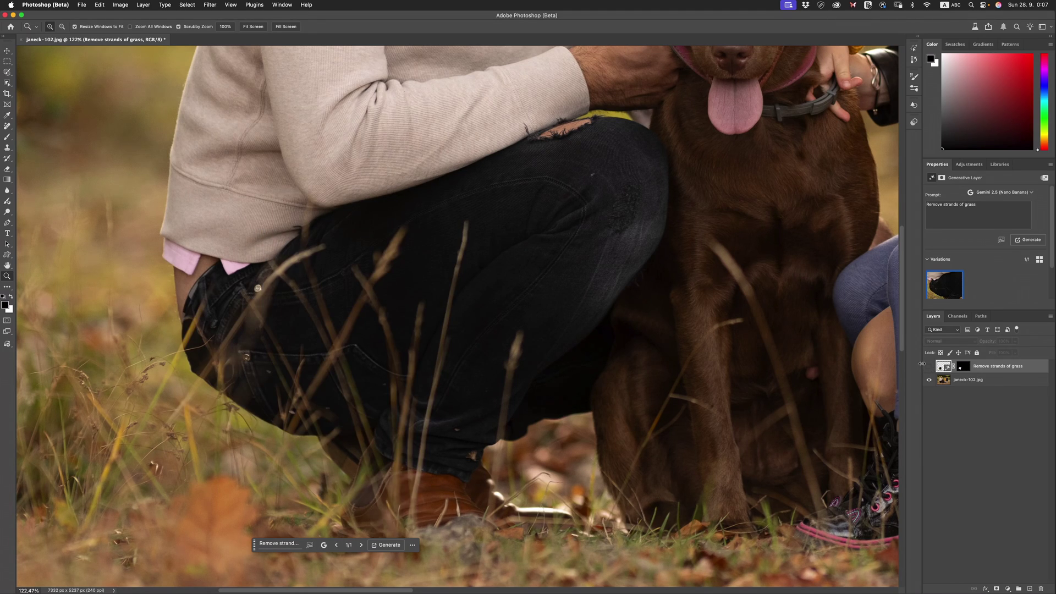
pyautogui.click(929, 366)
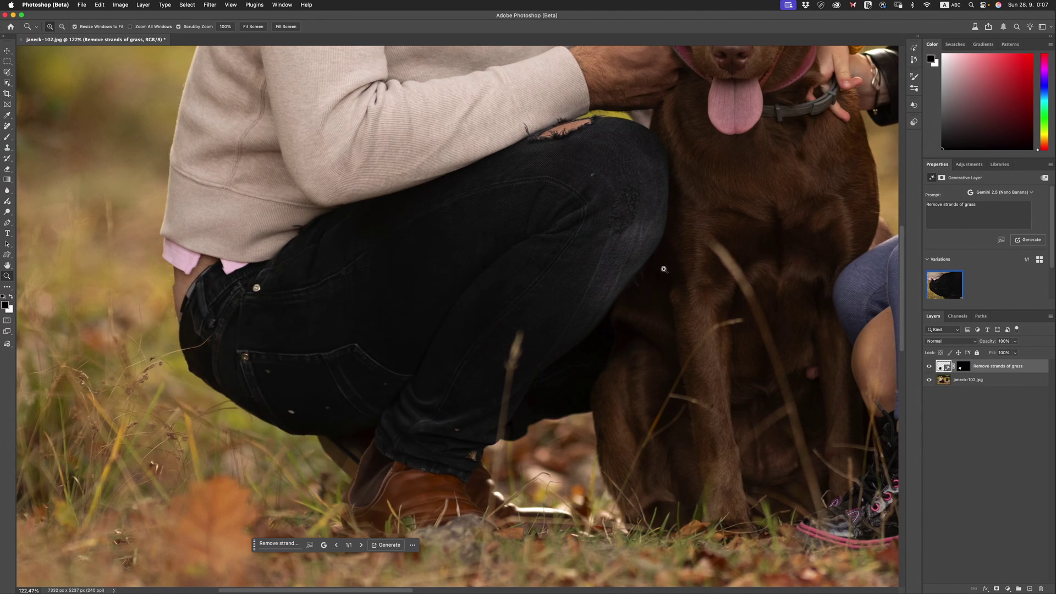
pyautogui.scroll(3, 245, 211)
pyautogui.scroll(-6, 250, 211)
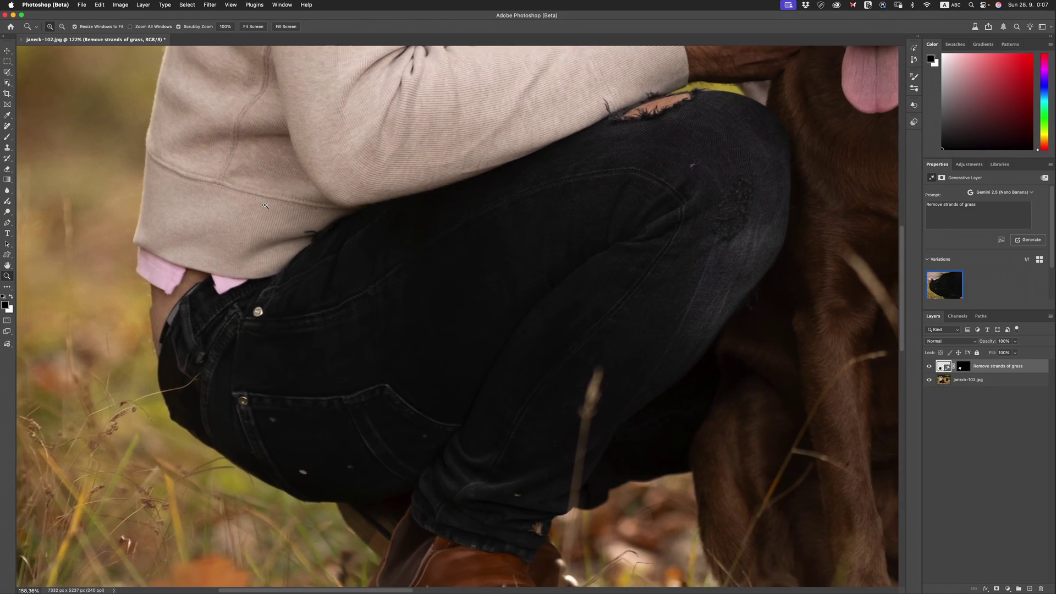
# - Nudge the generated layer's left edge with the Move tool and recheck its visibility
pyautogui.click(8, 50)
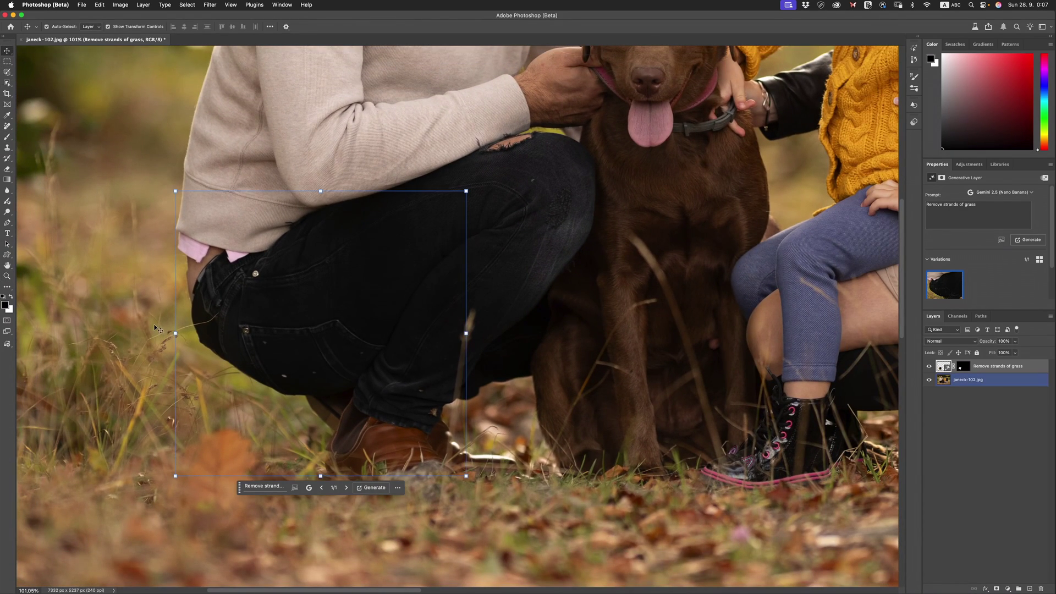
pyautogui.moveTo(175, 335); pyautogui.dragTo(176, 334)
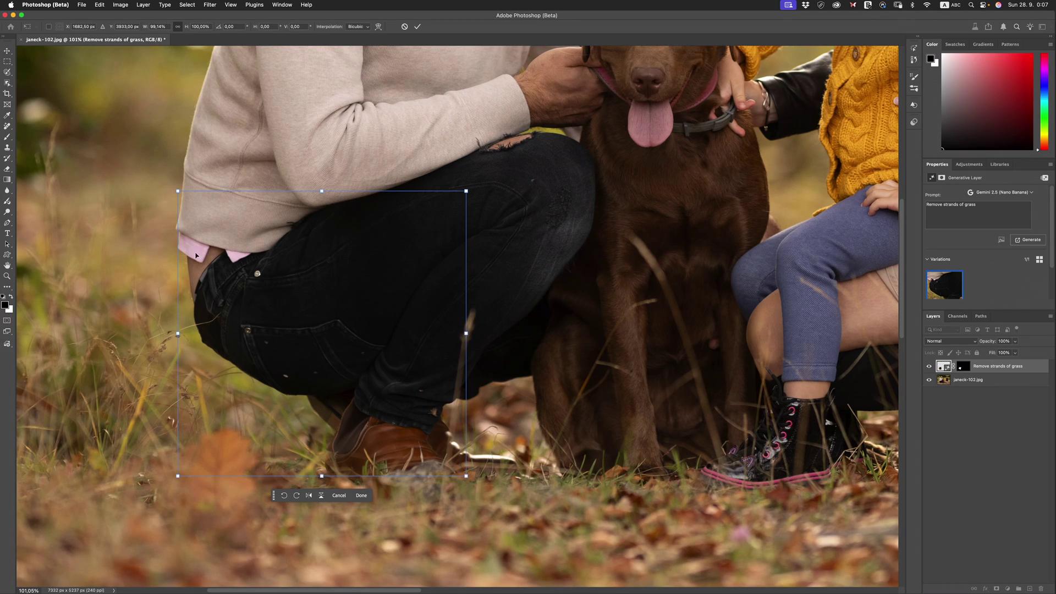
pyautogui.click(929, 366)
pyautogui.click(929, 366)
# - Zoom out and delete the generated grass-removal layer
pyautogui.press('z')
pyautogui.moveTo(249, 289); pyautogui.dragTo(214, 288)
pyautogui.press('BackSpace')
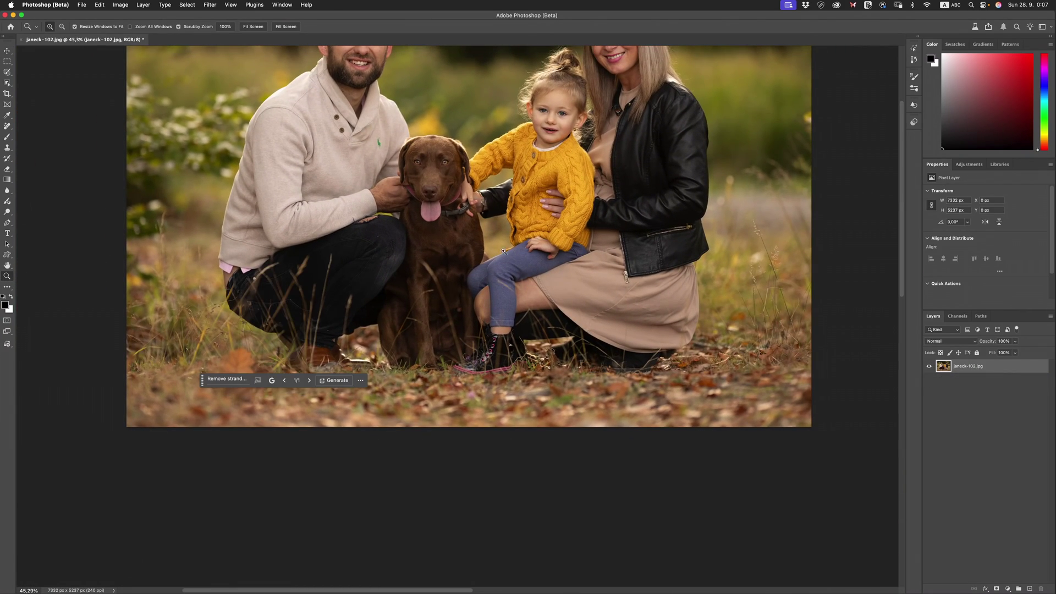
pyautogui.moveTo(475, 187); pyautogui.dragTo(464, 187)
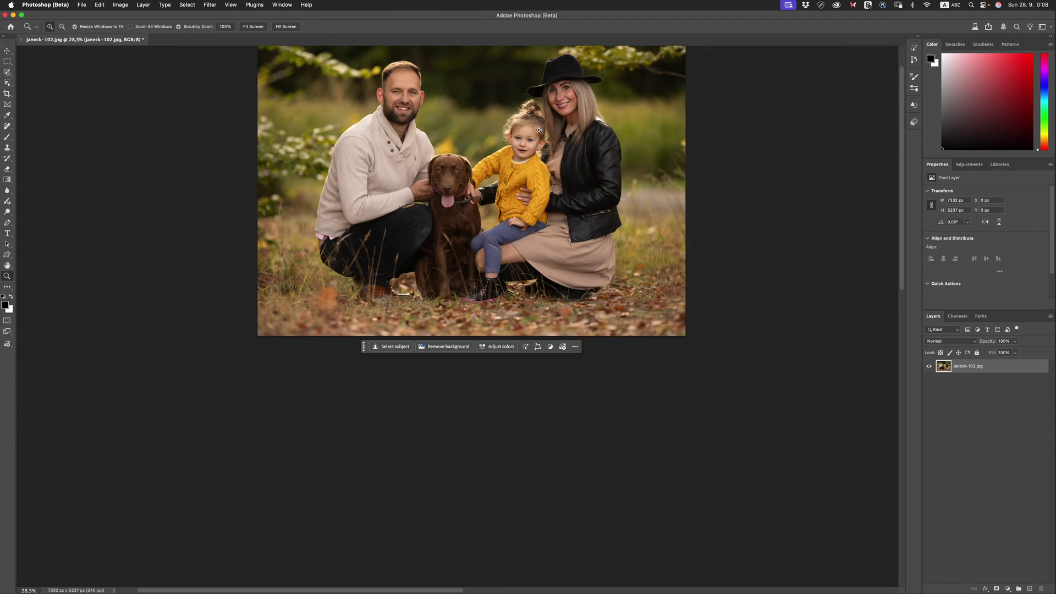
pyautogui.moveTo(534, 132); pyautogui.dragTo(561, 118)
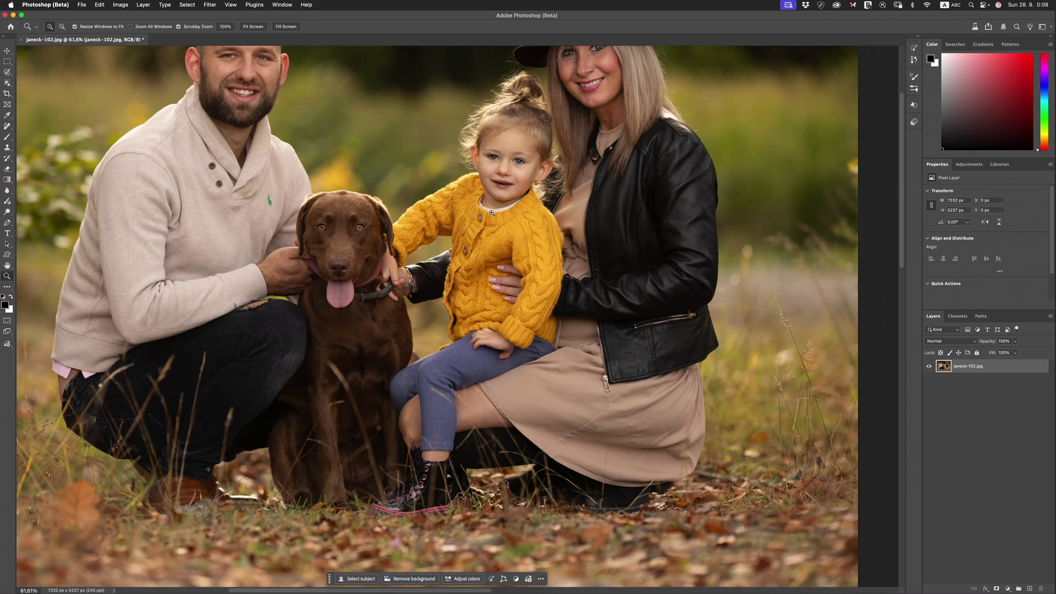
pyautogui.moveTo(492, 214); pyautogui.dragTo(487, 210)
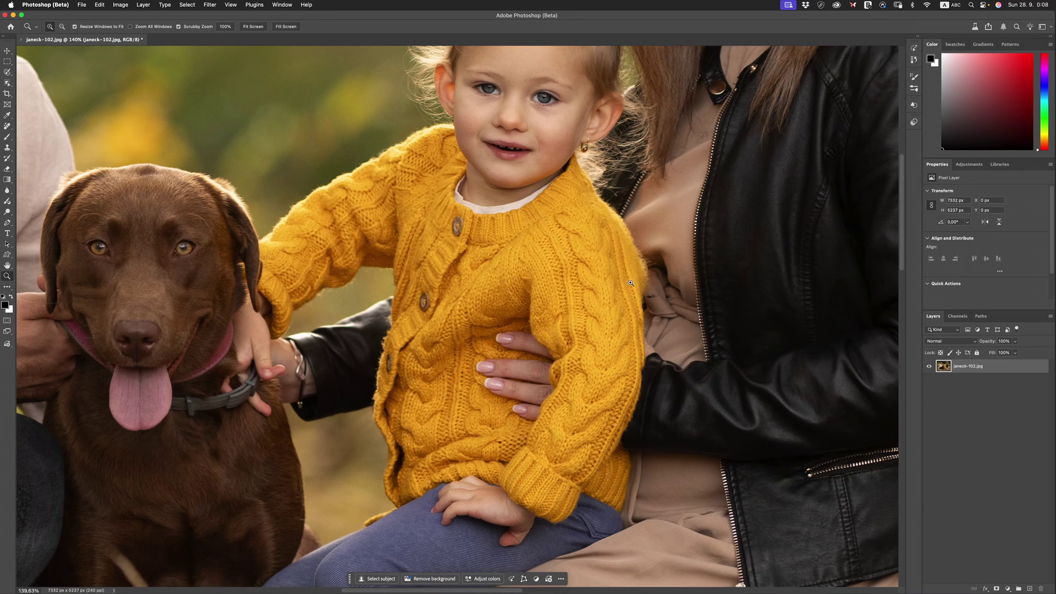
# - Paint a selection over the girl's jumper with the Selection Brush at size 100
pyautogui.click(7, 72)
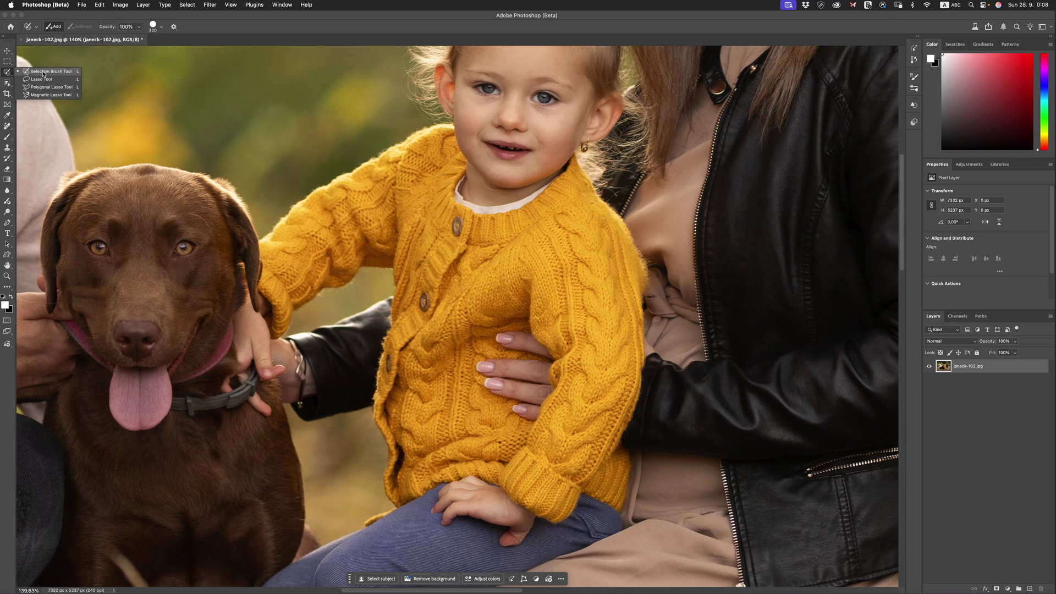
pyautogui.click(53, 74)
pyautogui.press('[')
pyautogui.press('[')
pyautogui.press('[')
pyautogui.press('[')
pyautogui.press('[')
pyautogui.press('[')
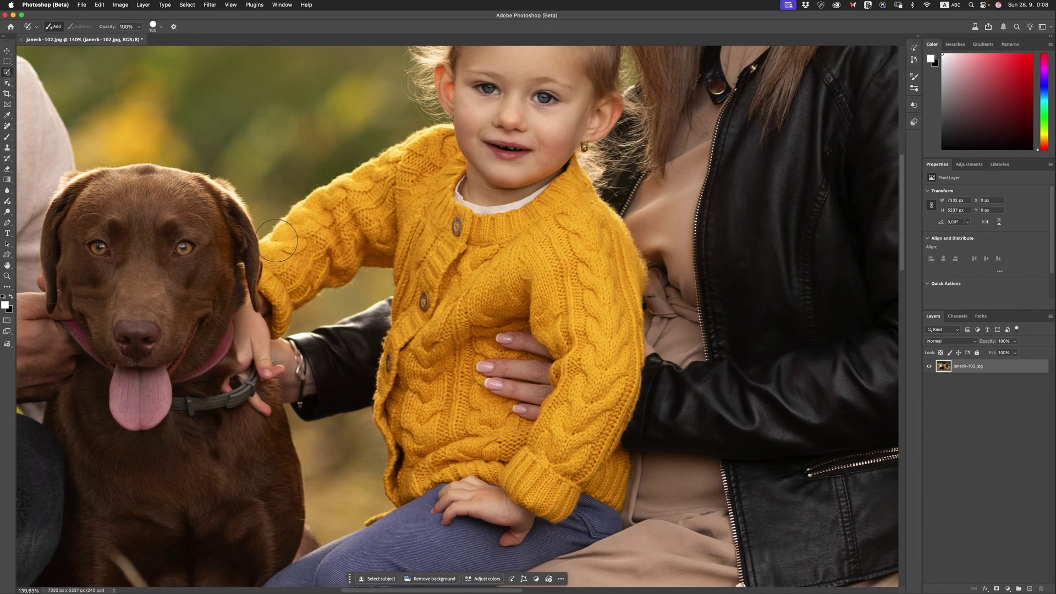
pyautogui.moveTo(271, 239)
pyautogui.mouseDown()
pyautogui.moveTo(250, 254)
pyautogui.moveTo(274, 326)
pyautogui.moveTo(387, 270)
pyautogui.moveTo(395, 289)
pyautogui.moveTo(371, 403)
pyautogui.moveTo(382, 509)
pyautogui.moveTo(484, 481)
pyautogui.moveTo(546, 512)
pyautogui.moveTo(627, 498)
pyautogui.moveTo(644, 328)
pyautogui.moveTo(638, 274)
pyautogui.moveTo(632, 245)
pyautogui.moveTo(579, 168)
pyautogui.moveTo(520, 206)
pyautogui.moveTo(483, 213)
pyautogui.moveTo(455, 129)
pyautogui.moveTo(417, 130)
pyautogui.moveTo(278, 234)
pyautogui.mouseUp()
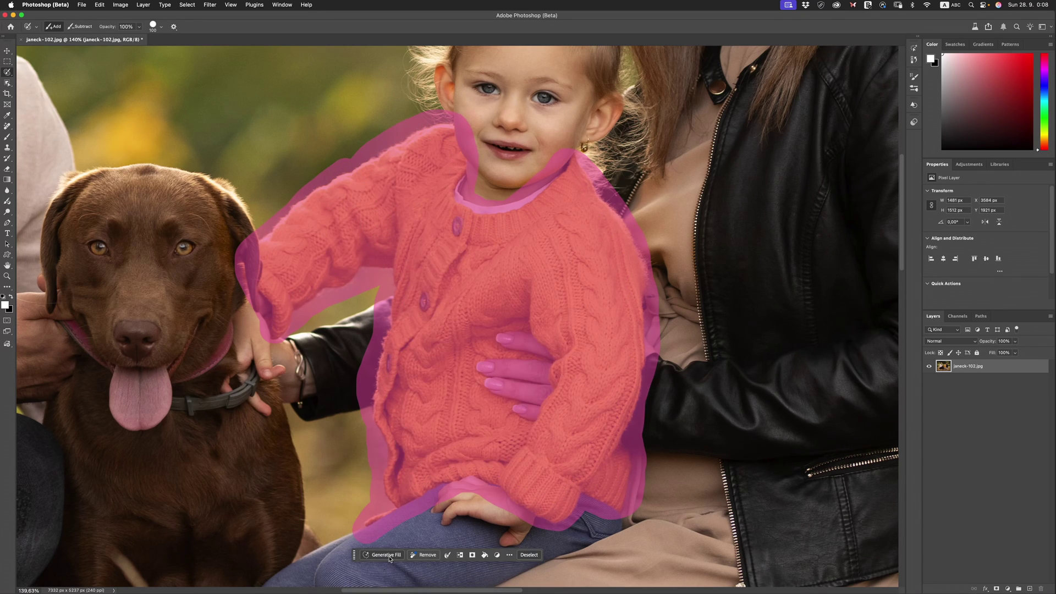
# - Generate a fill on the selection with the prompt 'change the jumper to beige'
pyautogui.click(388, 555)
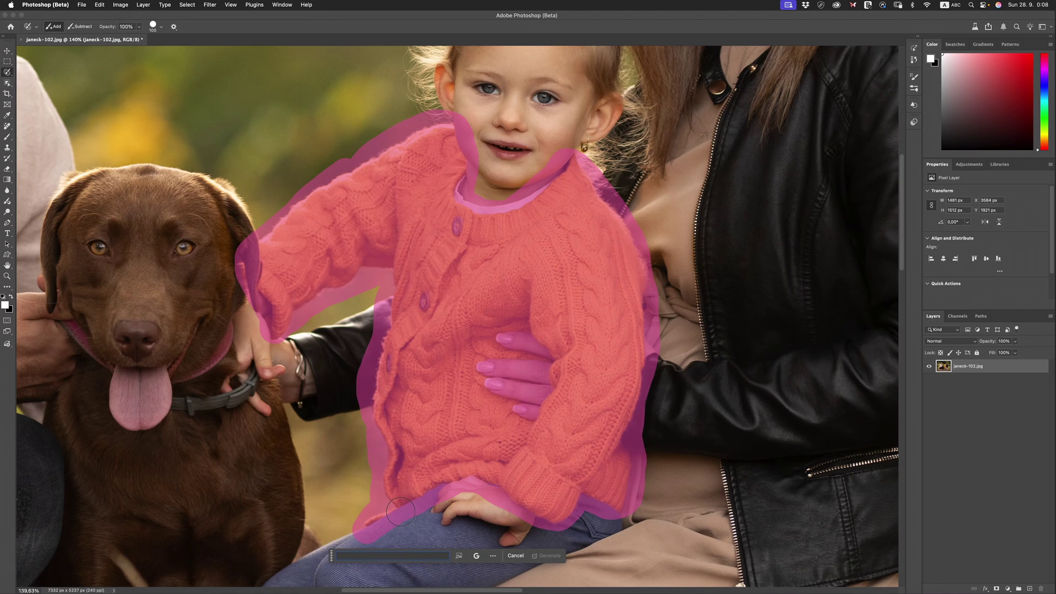
pyautogui.write('the ')
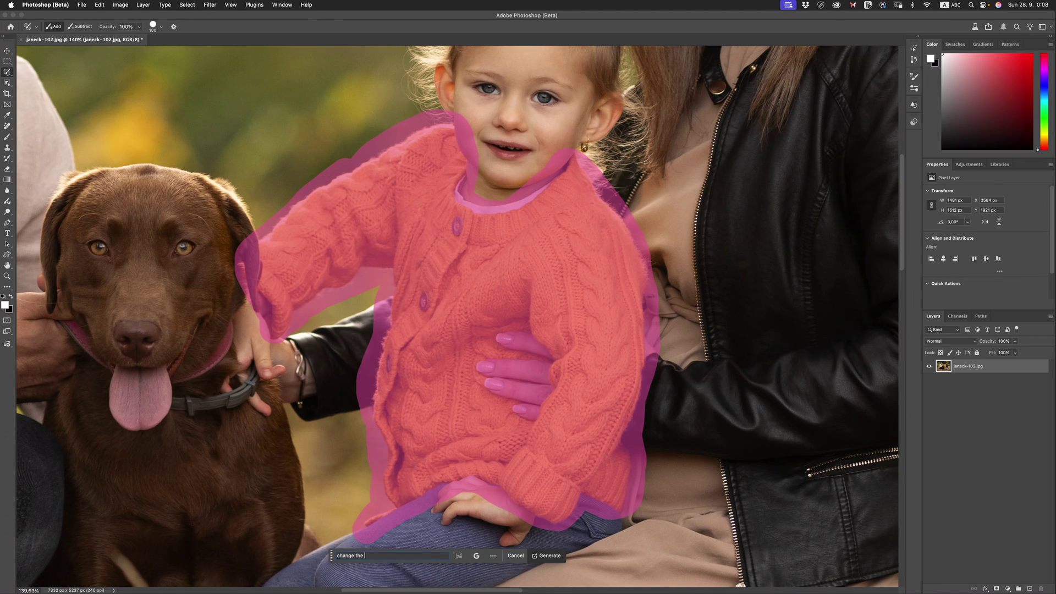
pyautogui.write('jumper to beige')
pyautogui.press('Return')
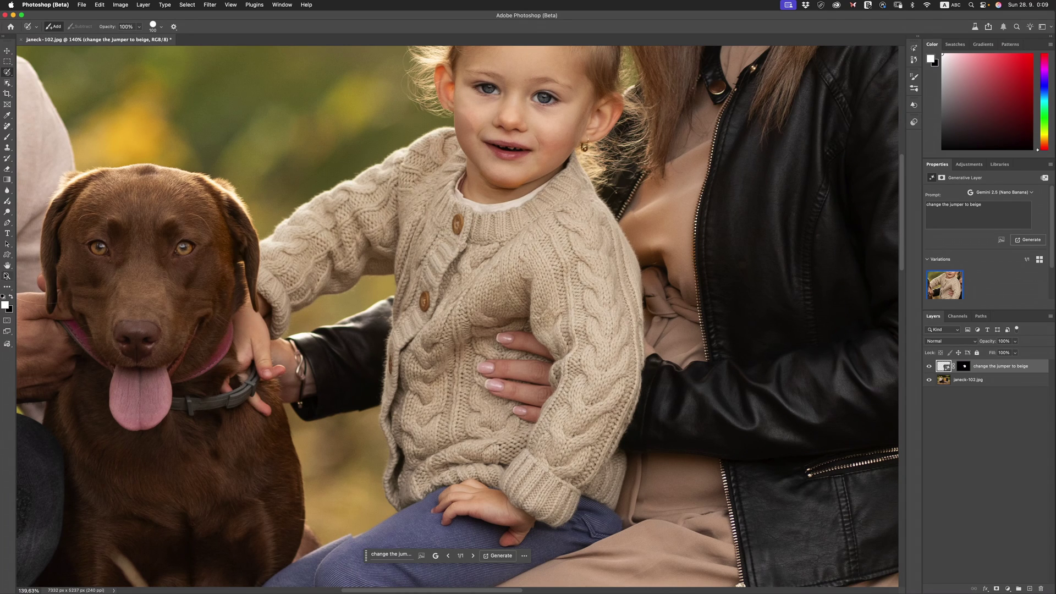
# - Zoom out, then in on the girl's jumper, and compare the beige result with the original
pyautogui.click(7, 276)
pyautogui.moveTo(412, 289); pyautogui.dragTo(528, 273)
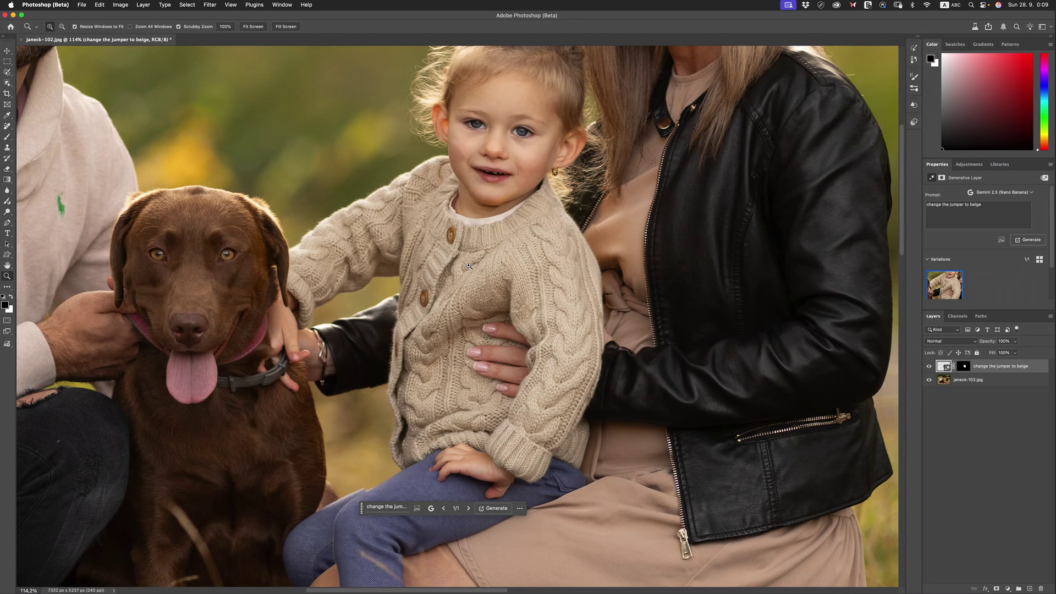
pyautogui.moveTo(472, 268); pyautogui.dragTo(550, 267)
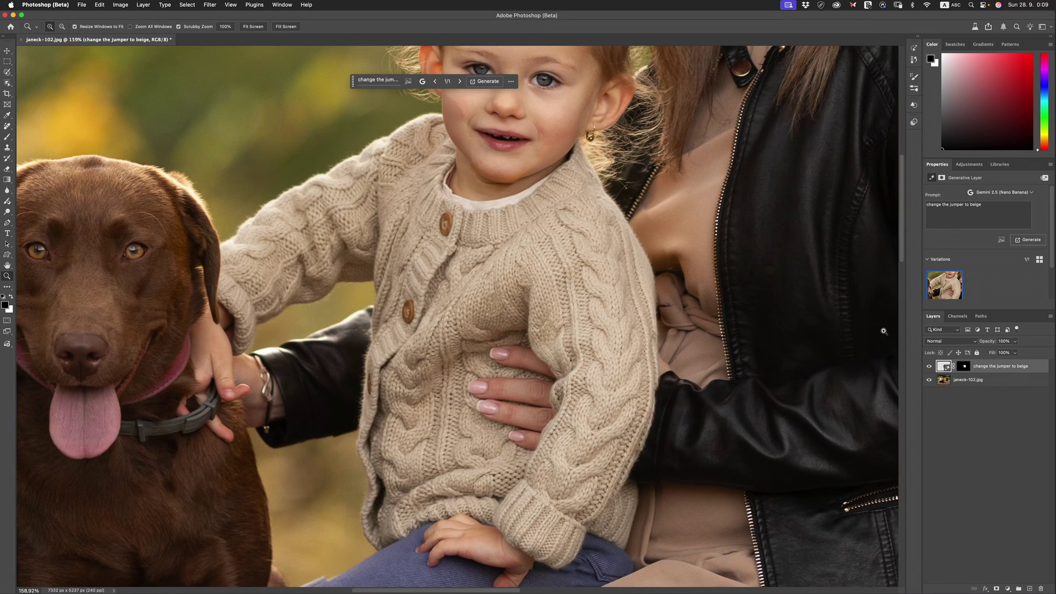
pyautogui.click(929, 367)
pyautogui.click(929, 367)
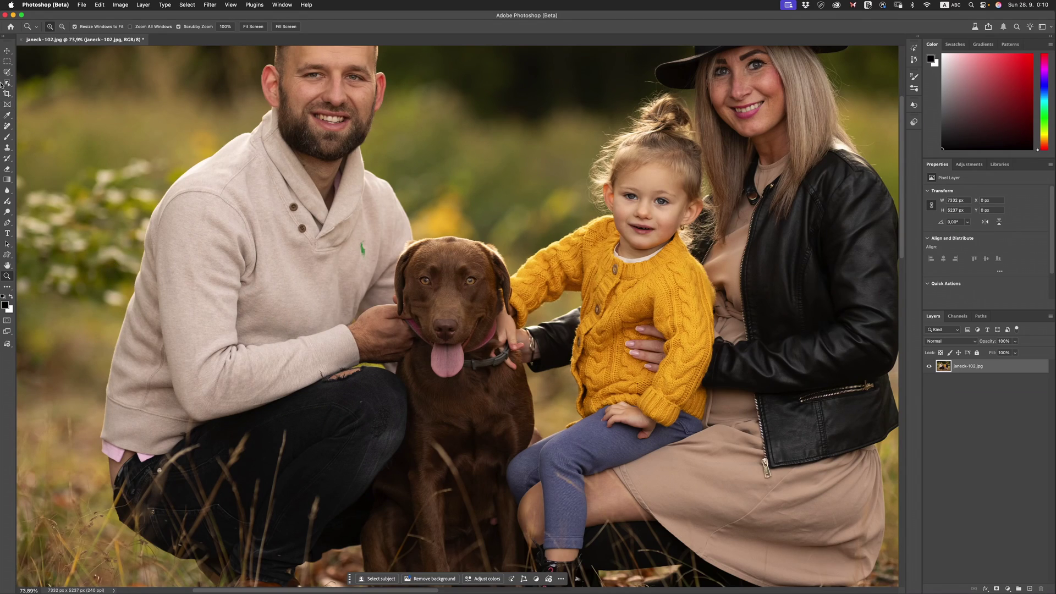
# - Select the man's whole jumper and generate 'Change the jumper to navy blue'
pyautogui.click(8, 72)
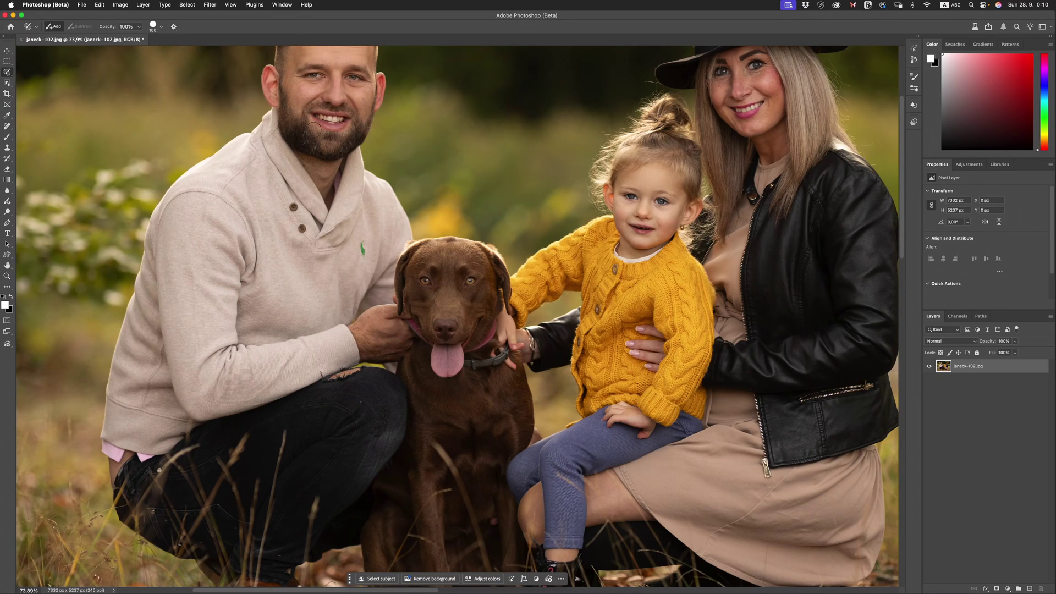
pyautogui.moveTo(273, 106)
pyautogui.mouseDown()
pyautogui.moveTo(159, 205)
pyautogui.moveTo(103, 414)
pyautogui.moveTo(101, 434)
pyautogui.moveTo(135, 454)
pyautogui.moveTo(179, 447)
pyautogui.moveTo(218, 413)
pyautogui.moveTo(356, 361)
pyautogui.moveTo(352, 320)
pyautogui.moveTo(396, 291)
pyautogui.moveTo(411, 243)
pyautogui.moveTo(404, 201)
pyautogui.moveTo(355, 148)
pyautogui.moveTo(324, 212)
pyautogui.moveTo(269, 107)
pyautogui.mouseUp()
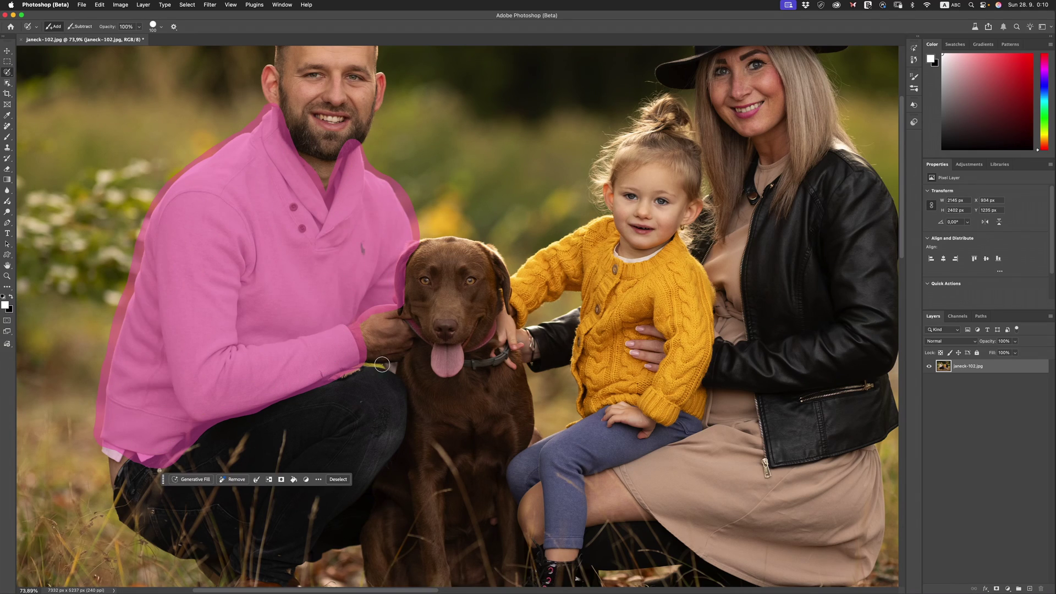
pyautogui.moveTo(383, 365); pyautogui.dragTo(400, 363)
pyautogui.write('Change the jumper to navy blue')
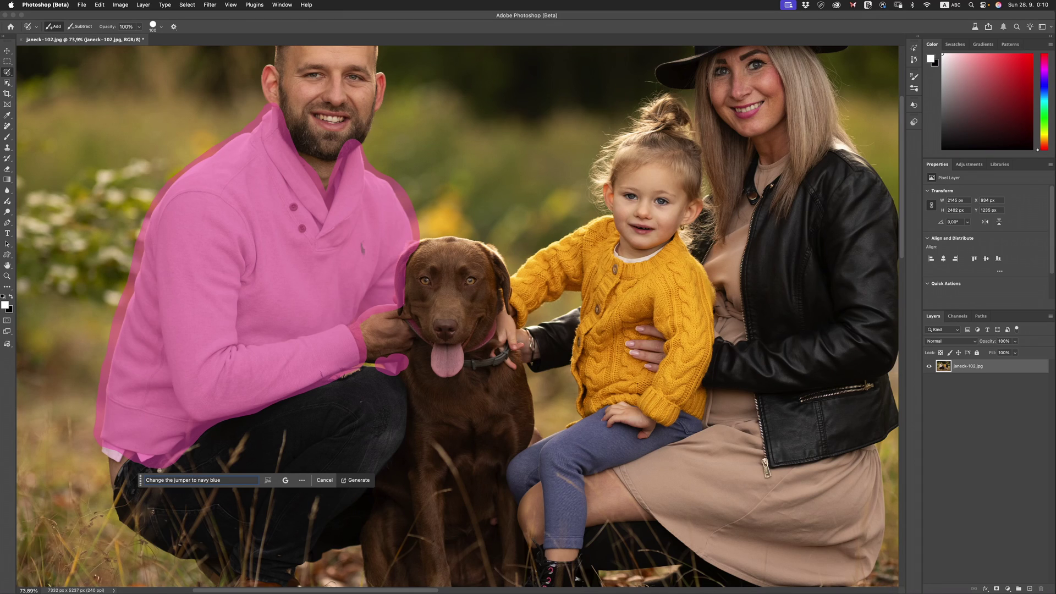
pyautogui.press('Return')
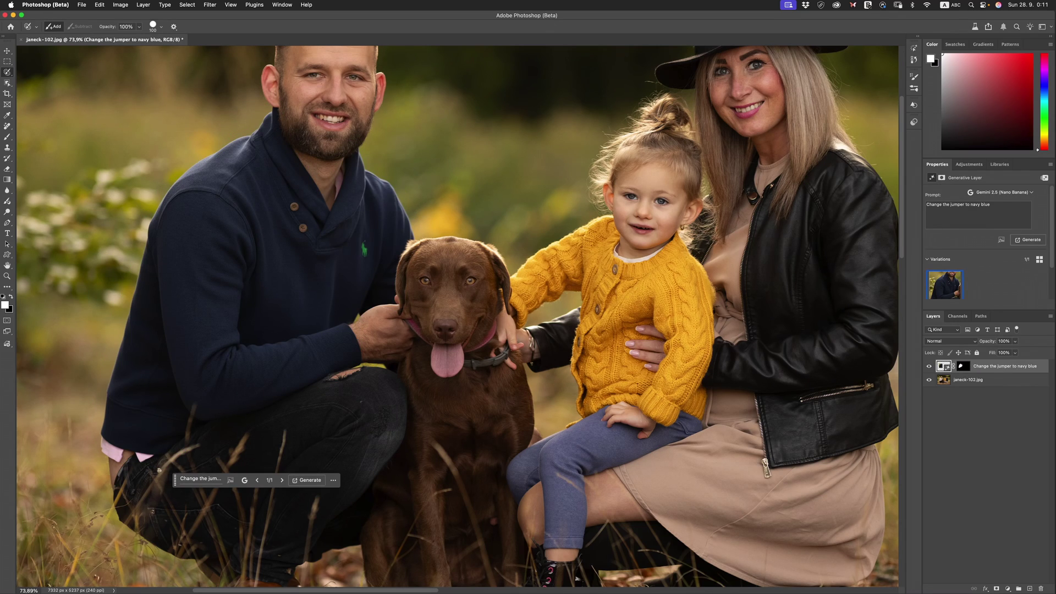
# - Zoom in on the man and dog and compare the navy jumper with the original twice
pyautogui.click(8, 275)
pyautogui.click(316, 244)
pyautogui.click(929, 366)
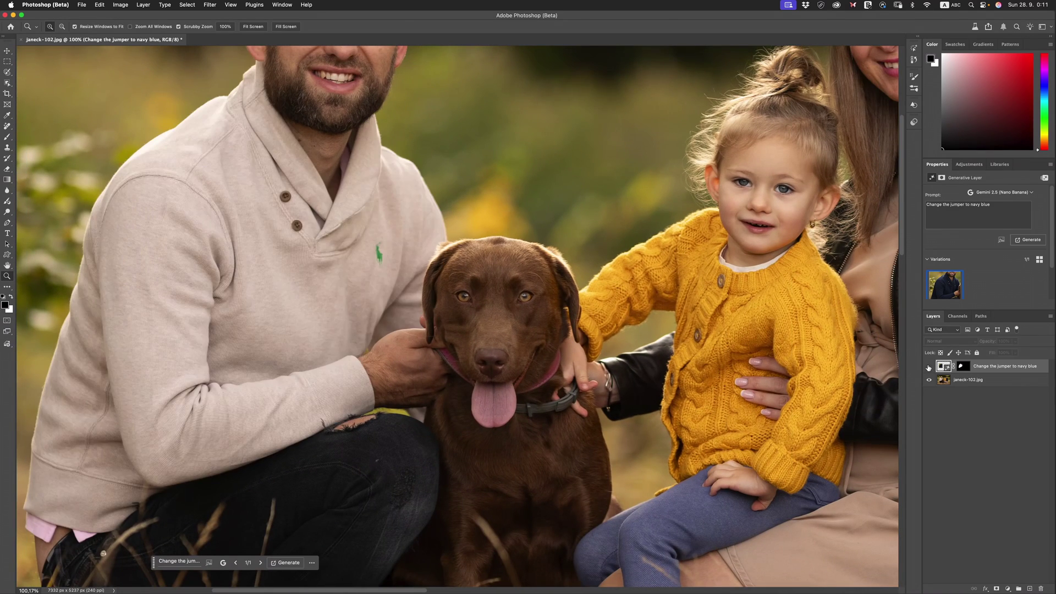
pyautogui.click(929, 366)
pyautogui.click(929, 366)
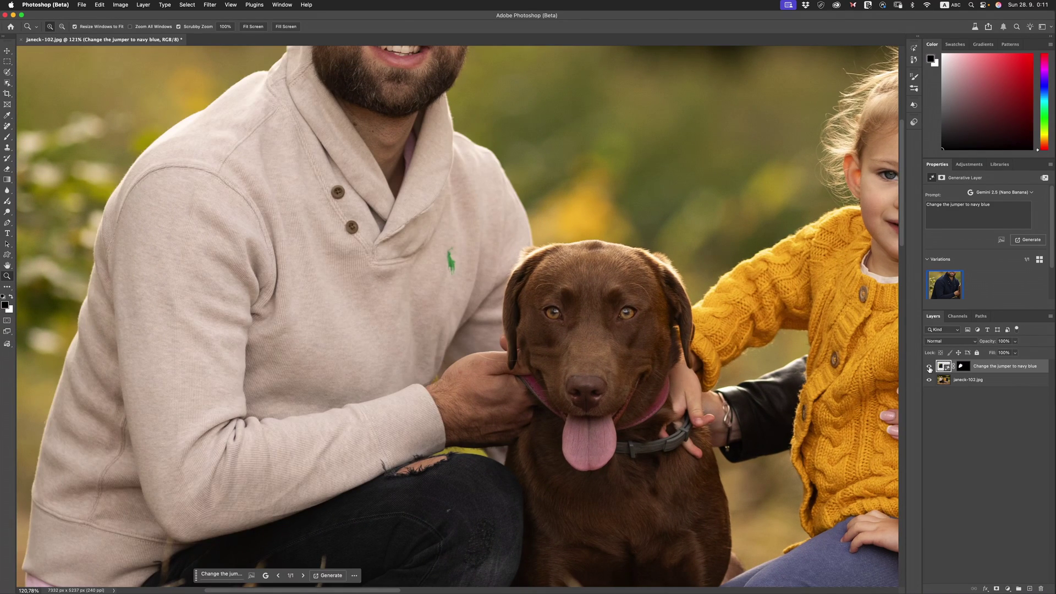
pyautogui.click(928, 366)
# - Zoom in close on the girl's boot in the grass
pyautogui.moveTo(539, 255); pyautogui.dragTo(99, 136)
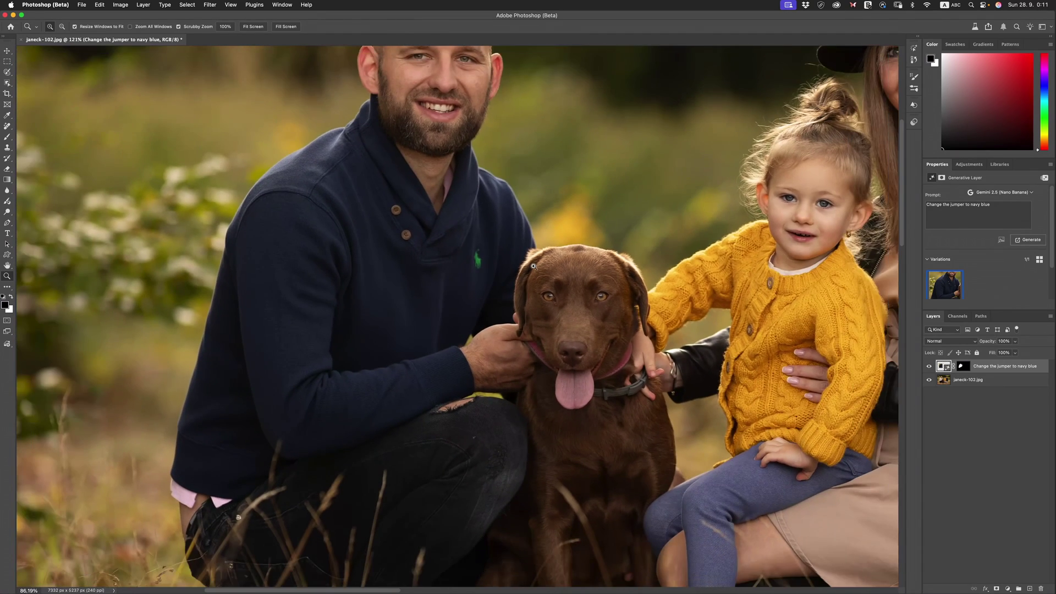
pyautogui.click(7, 51)
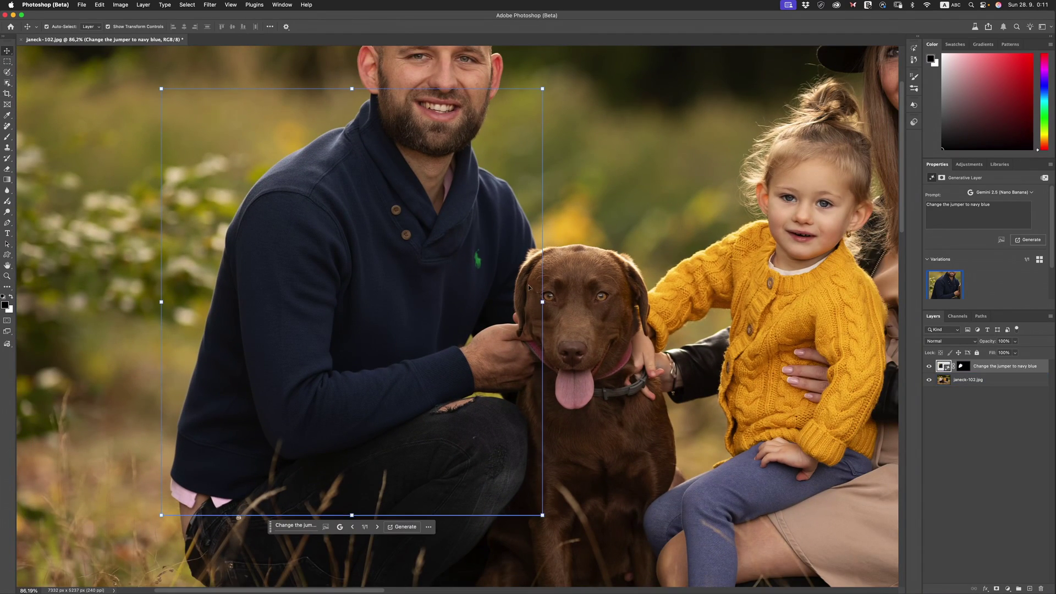
pyautogui.moveTo(352, 515); pyautogui.dragTo(352, 513)
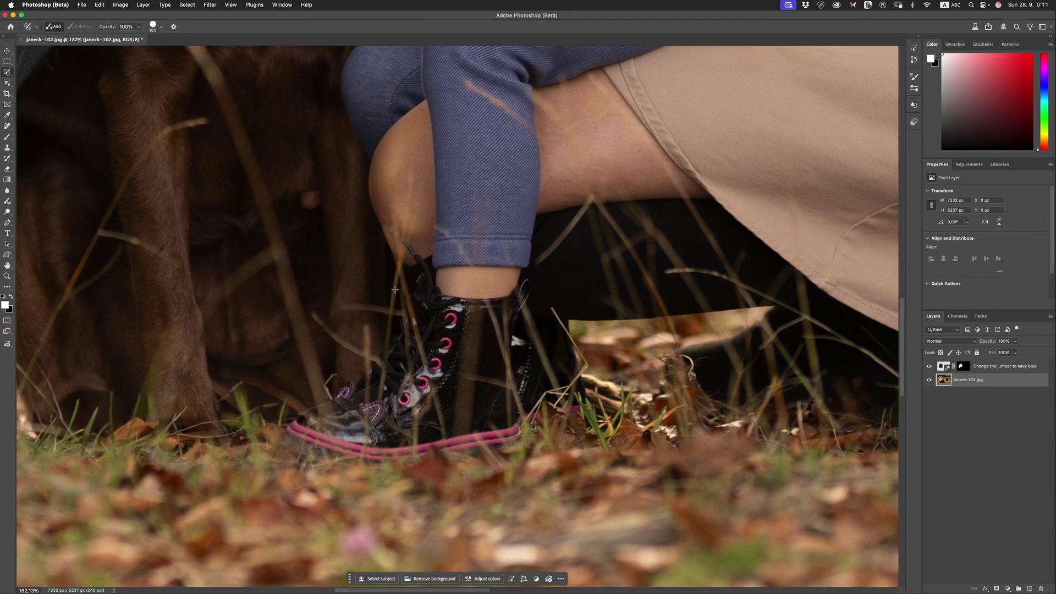
# - Select the grass around the girl's boot and generate 'remove the grass strands'
pyautogui.moveTo(402, 198)
pyautogui.mouseDown()
pyautogui.moveTo(399, 273)
pyautogui.moveTo(374, 288)
pyautogui.moveTo(356, 279)
pyautogui.moveTo(321, 381)
pyautogui.moveTo(376, 384)
pyautogui.moveTo(410, 357)
pyautogui.moveTo(391, 263)
pyautogui.moveTo(354, 402)
pyautogui.moveTo(328, 398)
pyautogui.moveTo(377, 415)
pyautogui.moveTo(406, 450)
pyautogui.moveTo(442, 423)
pyautogui.moveTo(466, 331)
pyautogui.moveTo(451, 348)
pyautogui.moveTo(469, 342)
pyautogui.moveTo(455, 261)
pyautogui.moveTo(432, 232)
pyautogui.moveTo(543, 358)
pyautogui.moveTo(525, 298)
pyautogui.moveTo(479, 323)
pyautogui.moveTo(466, 283)
pyautogui.moveTo(408, 270)
pyautogui.moveTo(408, 298)
pyautogui.mouseUp()
pyautogui.moveTo(340, 379)
pyautogui.mouseDown()
pyautogui.moveTo(259, 407)
pyautogui.moveTo(220, 434)
pyautogui.moveTo(303, 460)
pyautogui.moveTo(638, 377)
pyautogui.moveTo(509, 268)
pyautogui.moveTo(528, 266)
pyautogui.mouseUp()
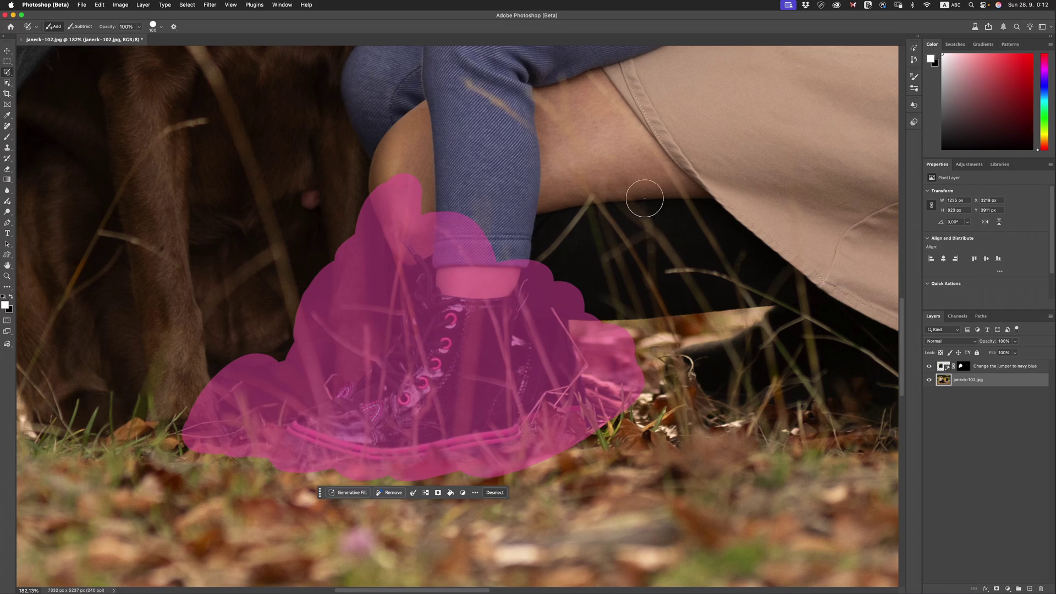
pyautogui.click(351, 492)
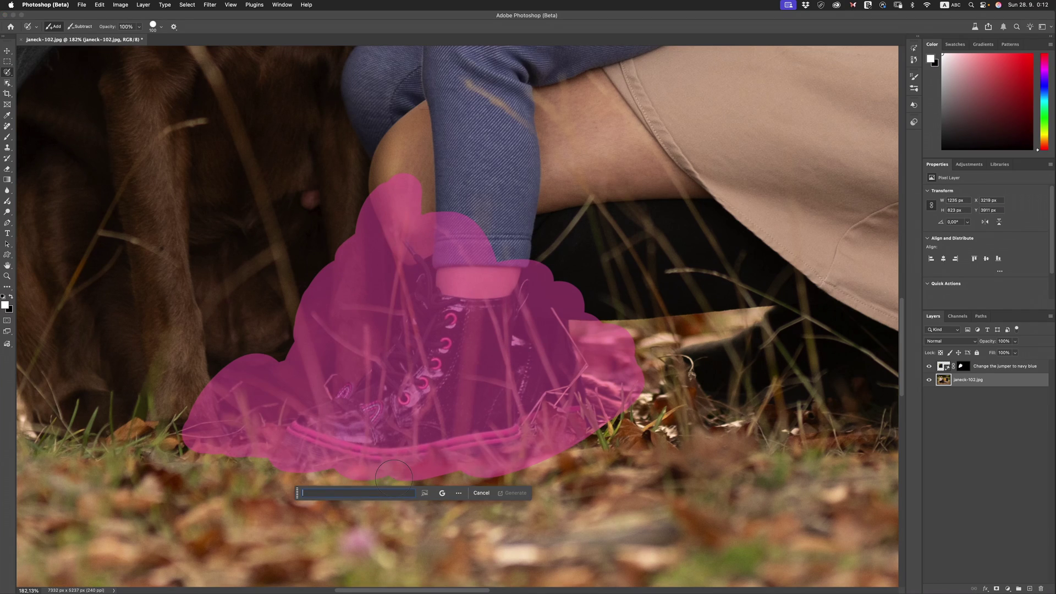
pyautogui.write('ramove the grass')
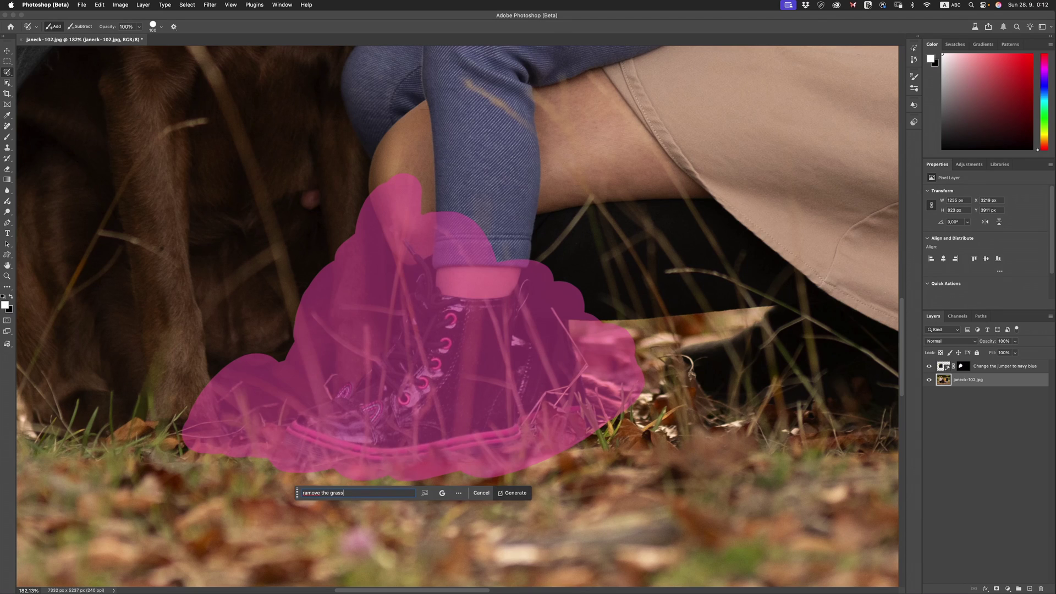
pyautogui.write(' strands')
pyautogui.press('Return')
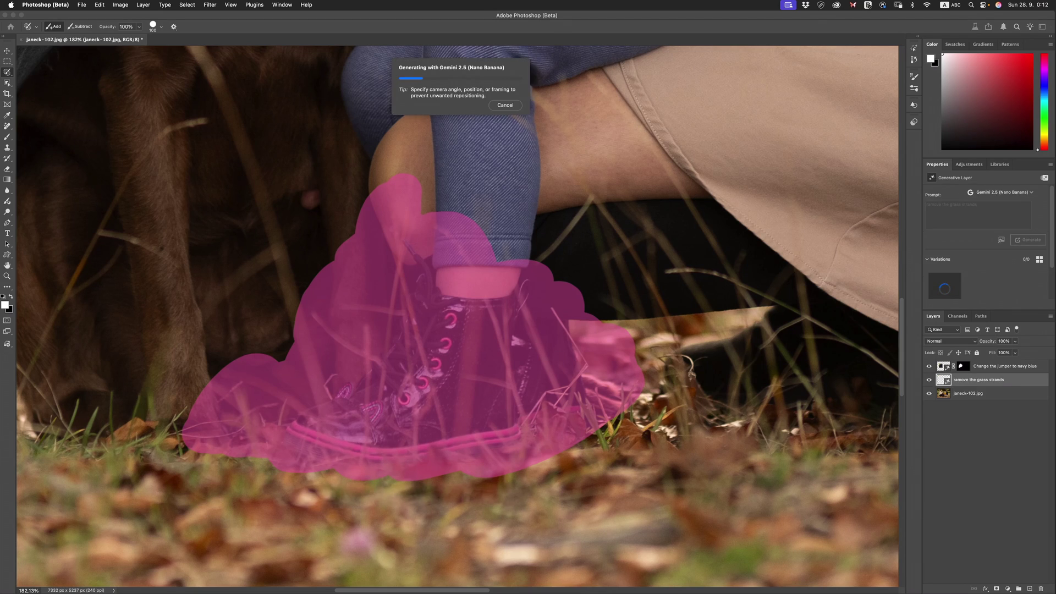
# - Repeatedly compare the girl's boot with and without the grass-removal layer
pyautogui.click(930, 380)
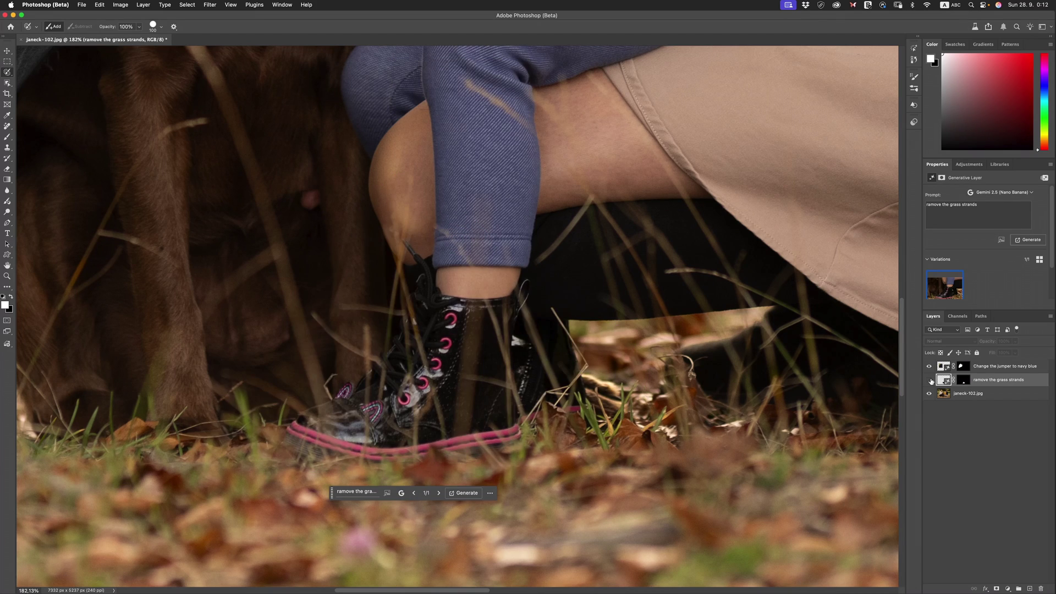
pyautogui.click(930, 380)
pyautogui.click(930, 380)
pyautogui.click(930, 381)
pyautogui.click(930, 380)
pyautogui.click(930, 380)
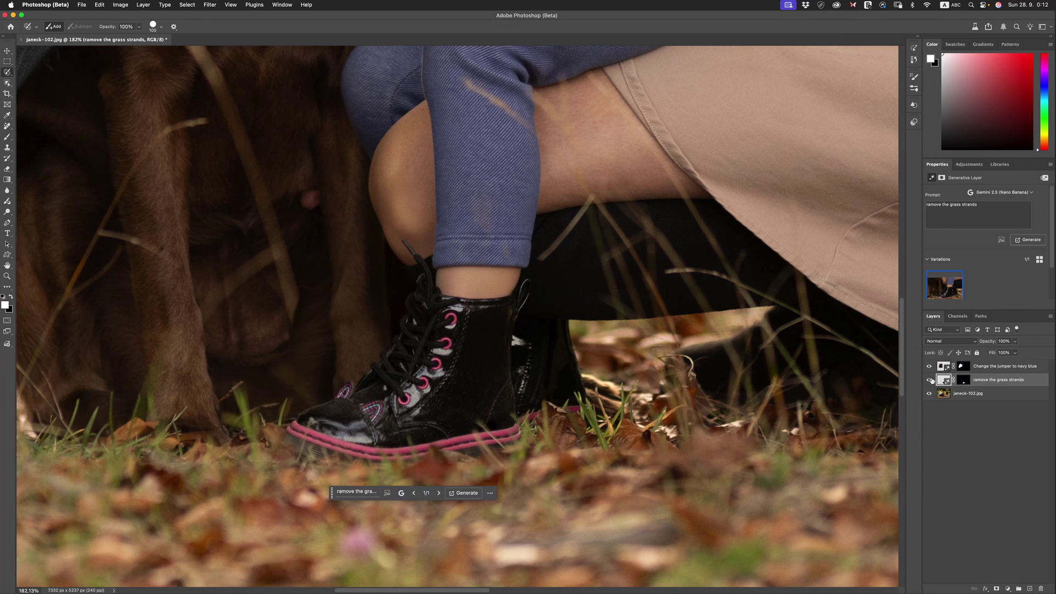
pyautogui.click(931, 381)
pyautogui.click(930, 380)
pyautogui.click(930, 380)
pyautogui.click(930, 380)
pyautogui.click(930, 380)
pyautogui.click(931, 380)
pyautogui.click(930, 380)
# - Leave the grass removal visible and zoom out to view the whole photo
pyautogui.click(930, 380)
pyautogui.click(930, 381)
pyautogui.click(929, 380)
pyautogui.click(8, 275)
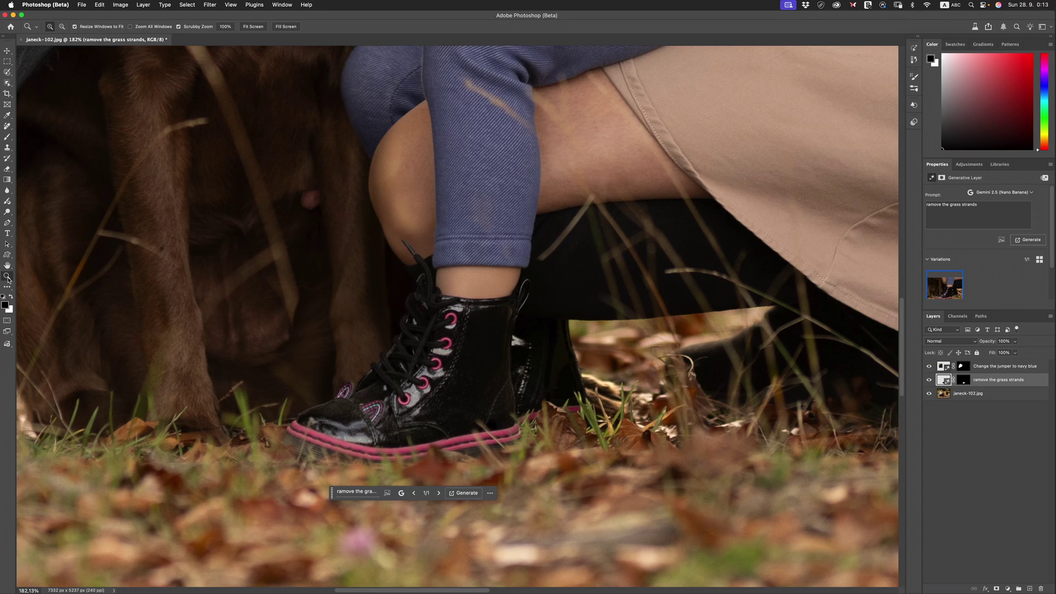
pyautogui.moveTo(361, 279); pyautogui.dragTo(323, 289)
pyautogui.scroll(2, 389, 268)
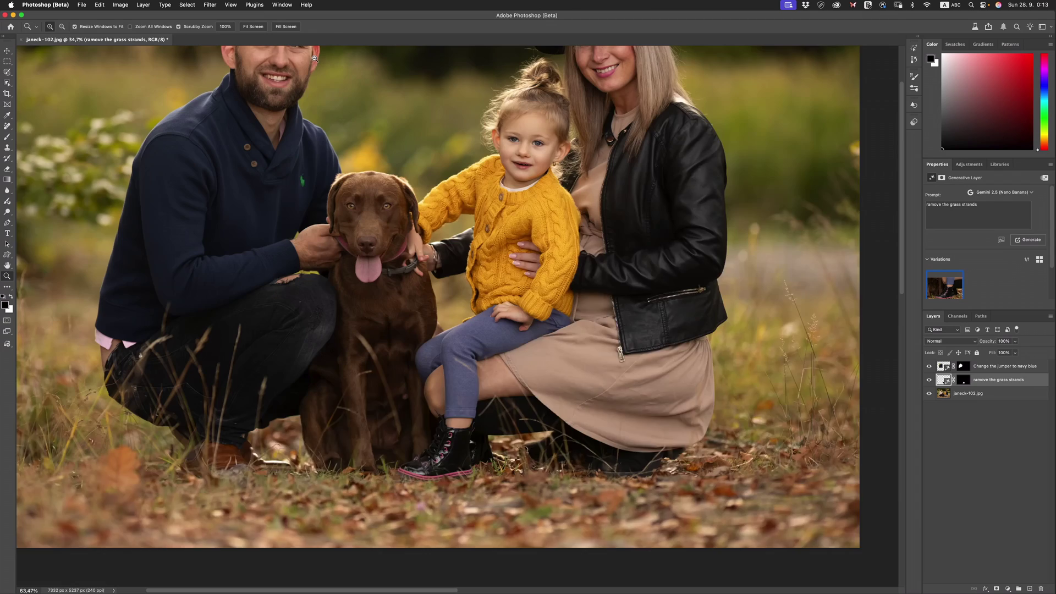